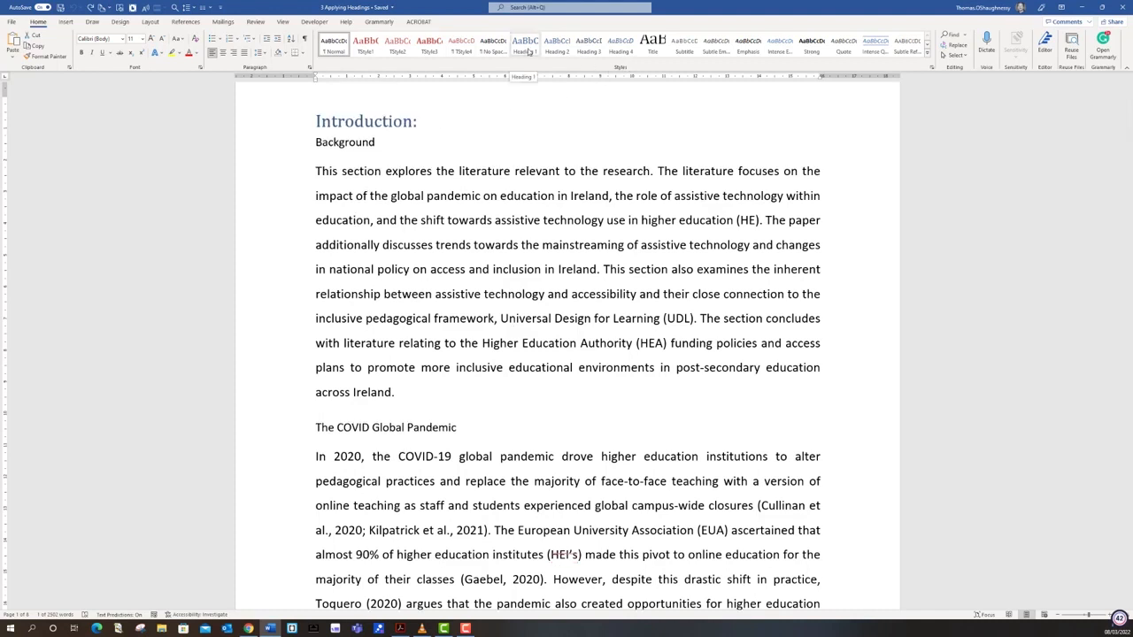
Step: Apply the Heading 1 style to the "Introduction:" line and Heading 2 to the "Background" line
left_click(527, 53)
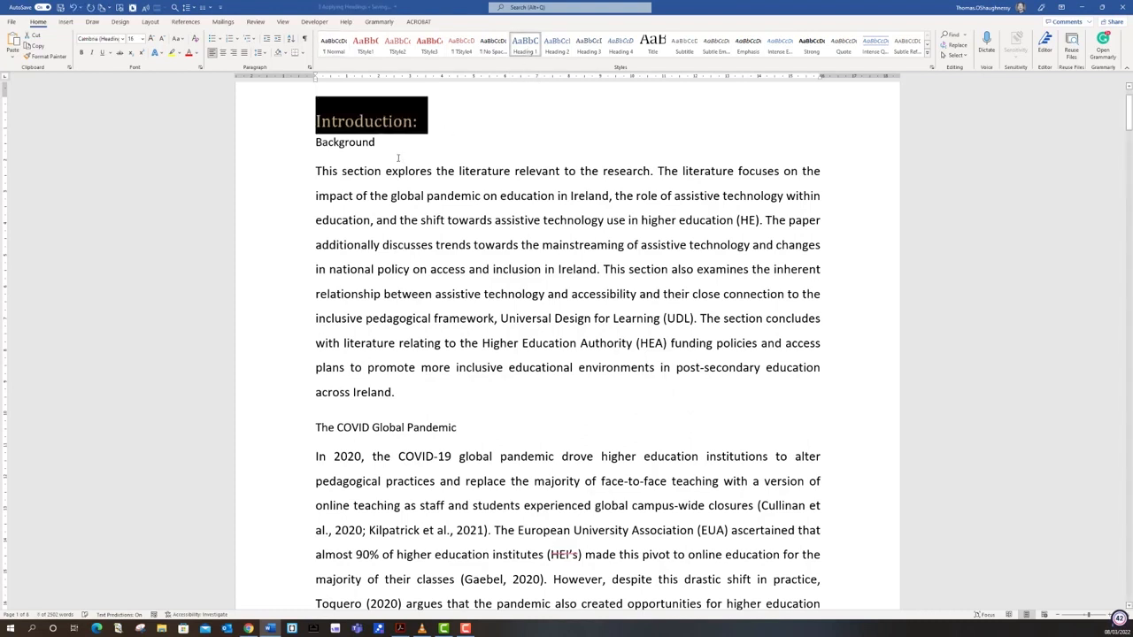
left_click(266, 148)
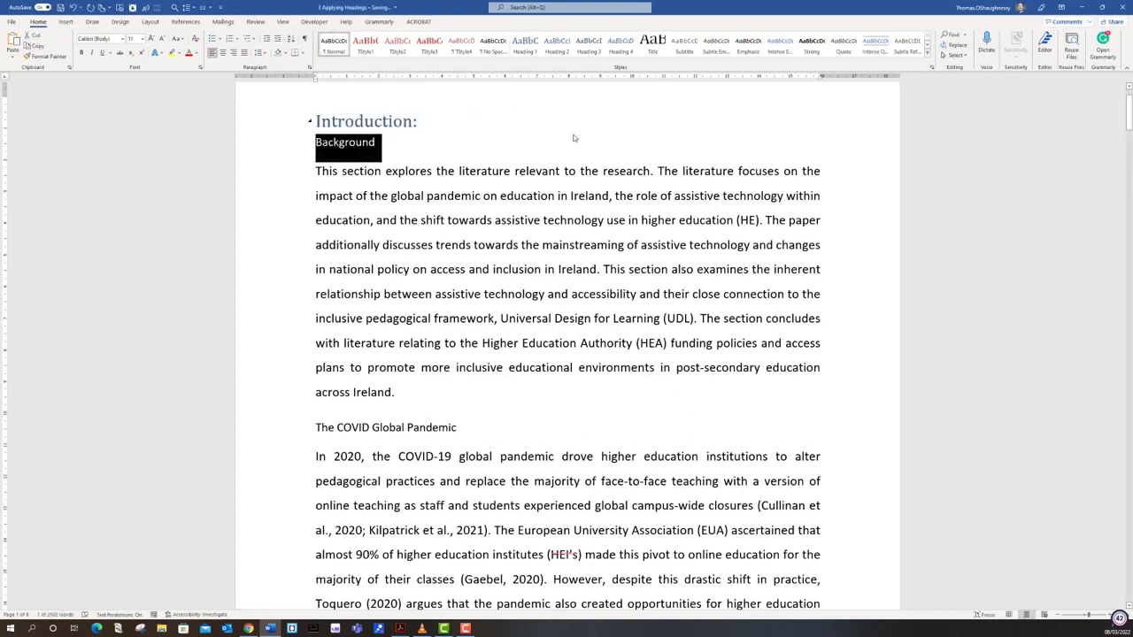
left_click(556, 51)
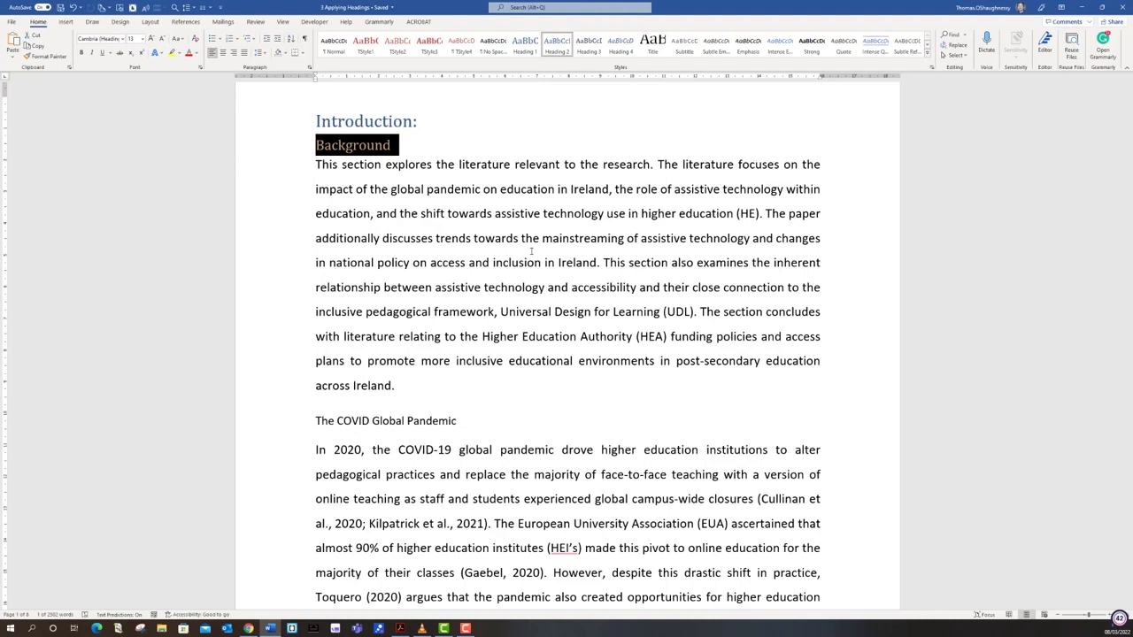
Step: Show the Navigation pane with the document's heading outline
key("alt")
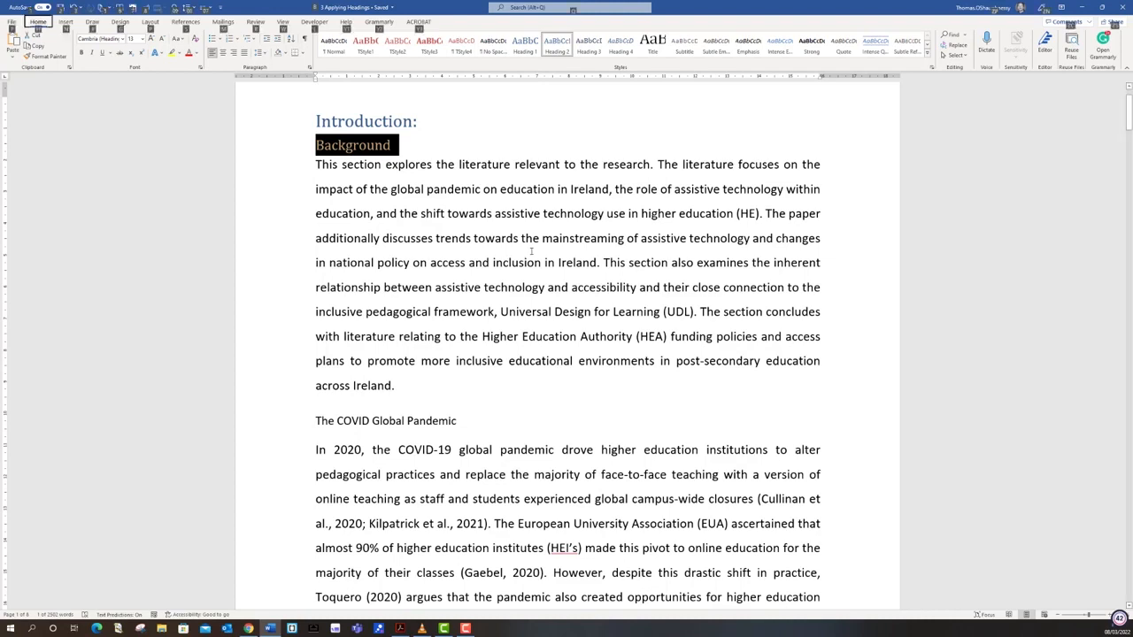
key("w")
key("k")
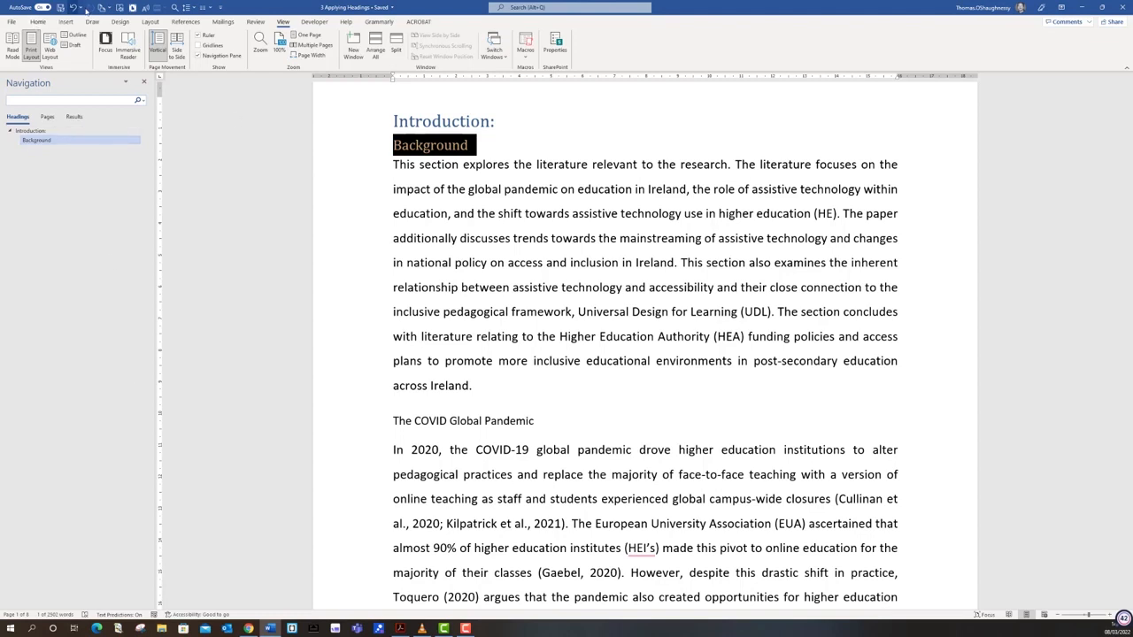
Step: Copy the "Background" heading's formatting onto "The COVID Global Pandemic" line with Format Painter
left_click(38, 22)
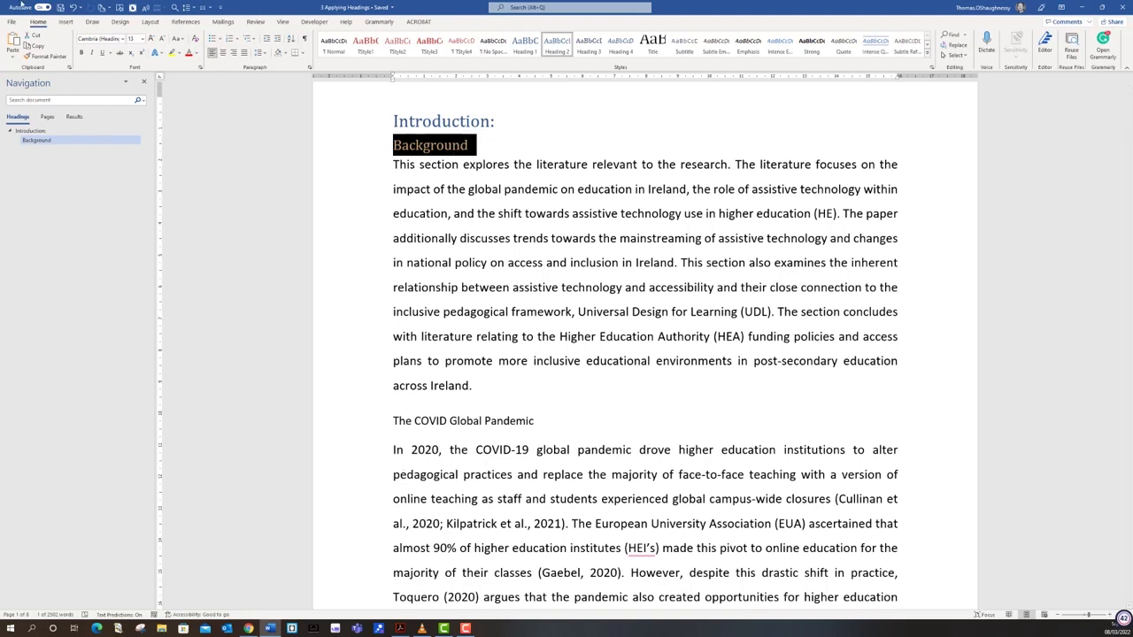
left_click(50, 56)
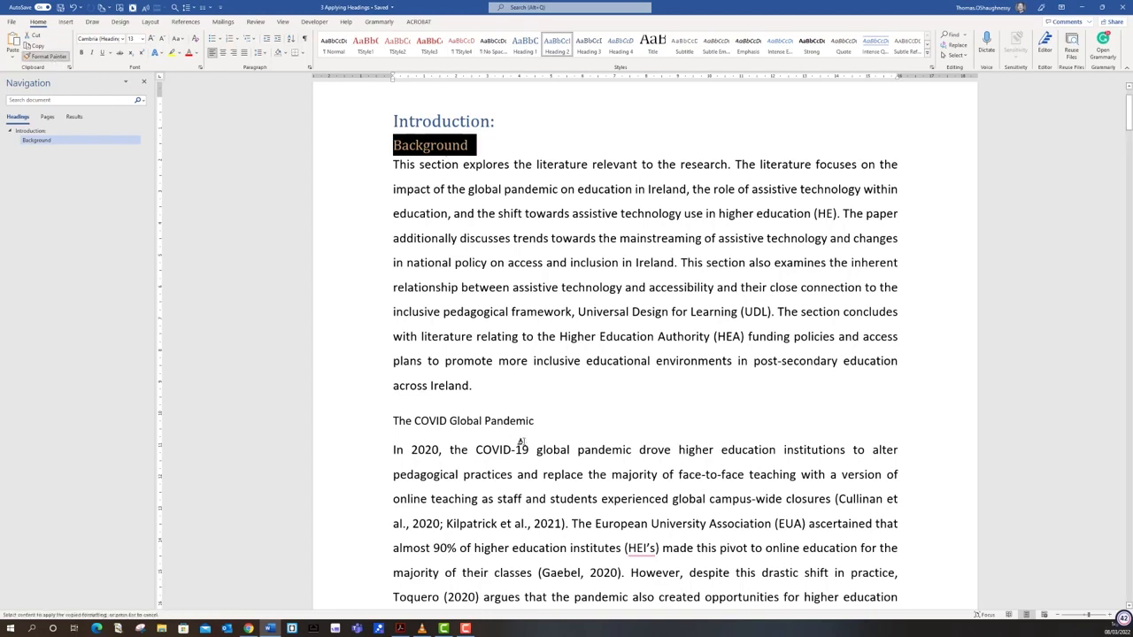
left_click_drag(536, 421, 386, 422)
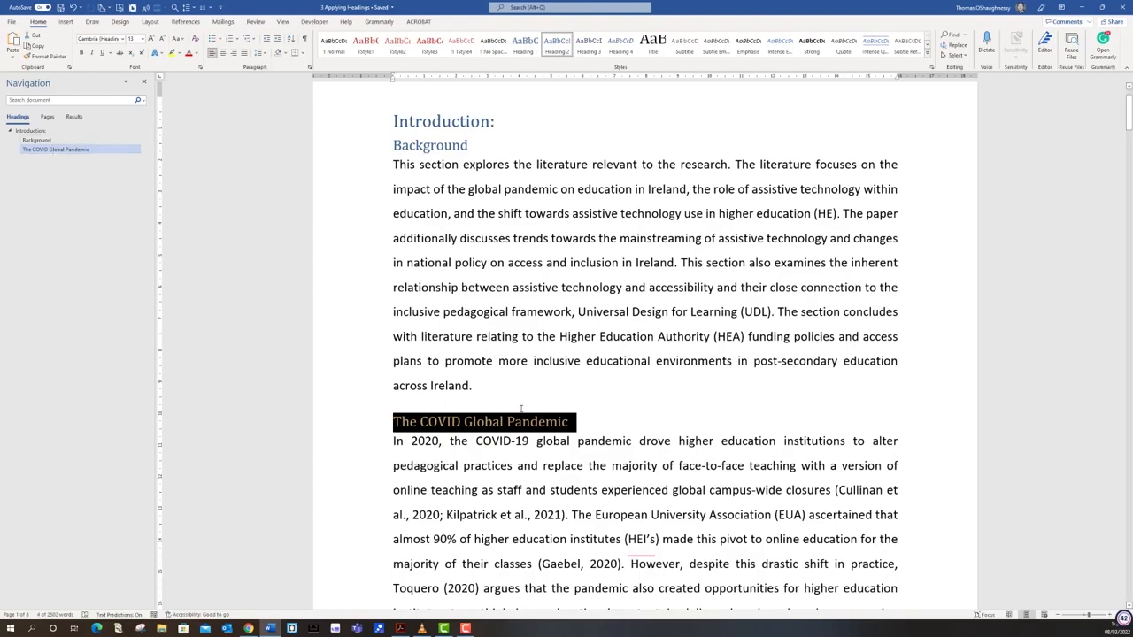
Step: Apply the Heading 3 style to the italic "Assistive Technology in Education" line
scroll(488, 400, "down", 6)
scroll(489, 400, "down", 11)
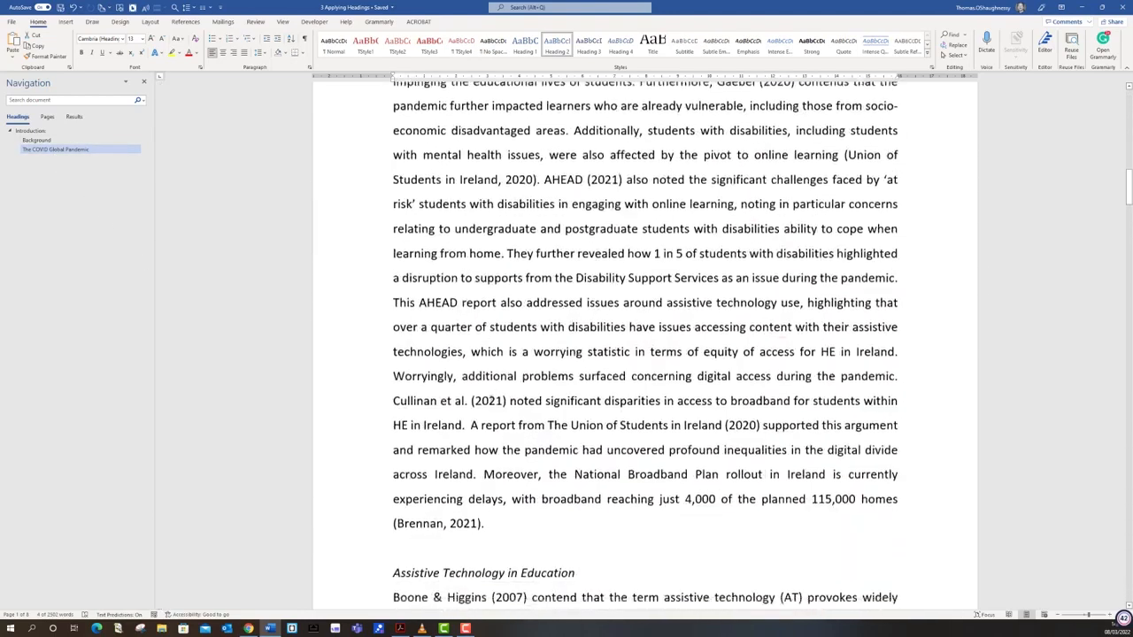
left_click_drag(591, 279, 349, 276)
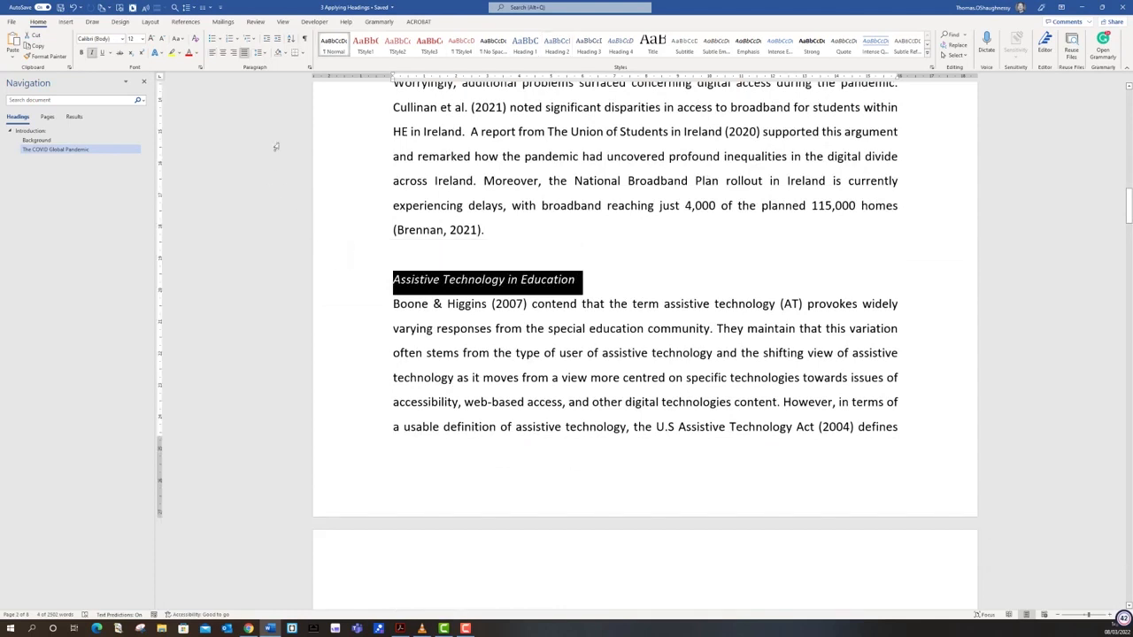
left_click(588, 45)
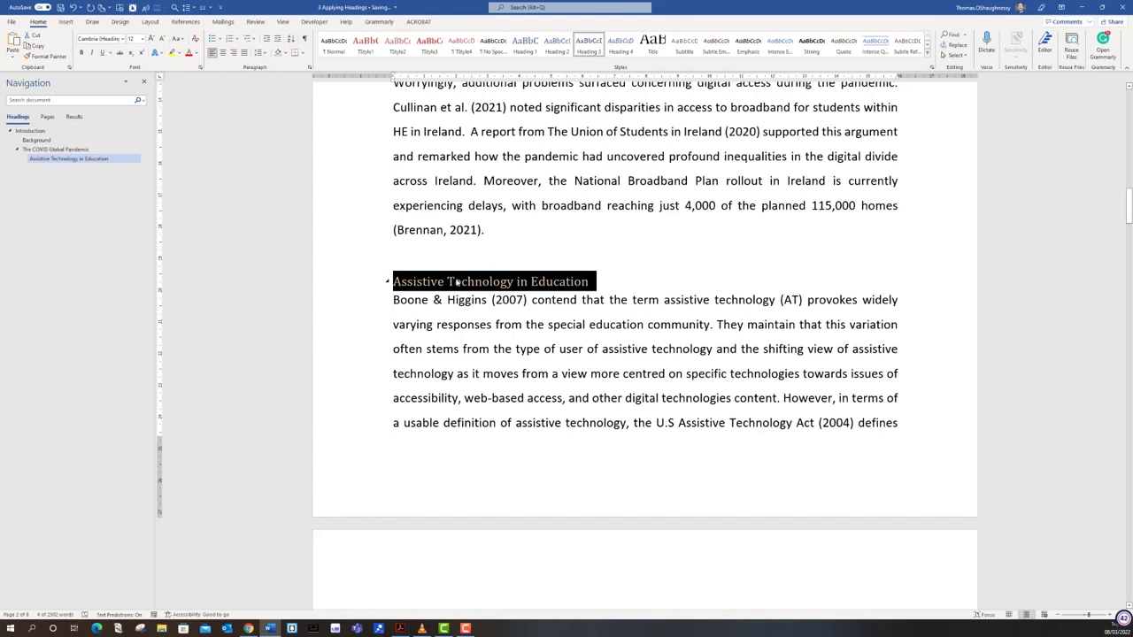
Step: Use a locked Format Painter to copy the Heading 3 formatting to the Irish Educational Setting, Inbuilt Accessibility, and Accessibility and UDL titles, and release it
left_click(50, 57)
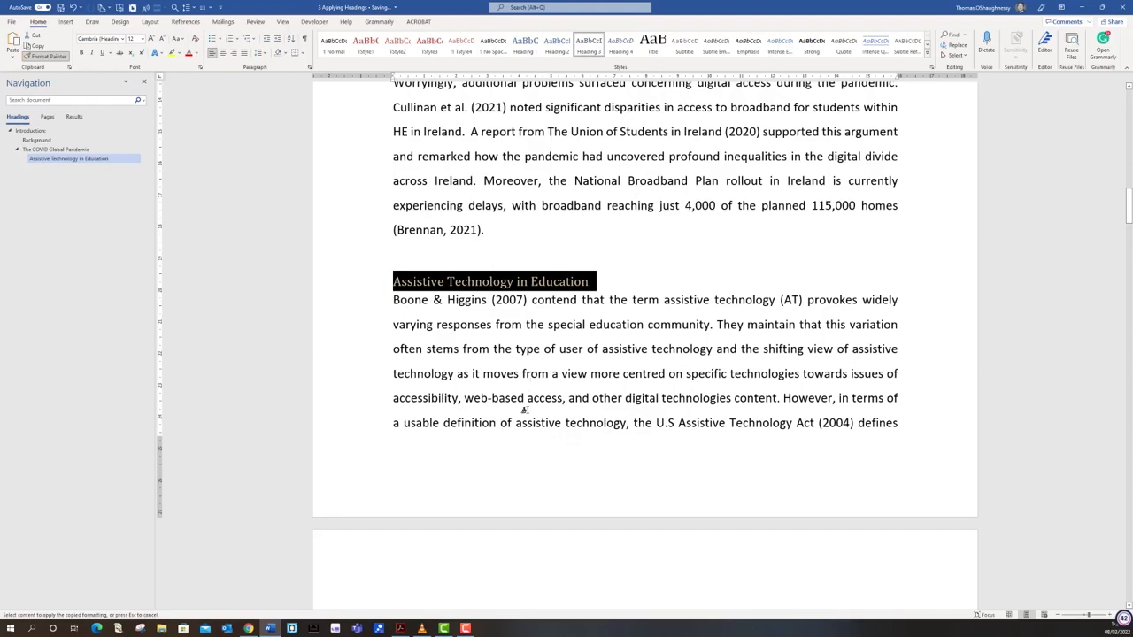
scroll(519, 424, "down", 9)
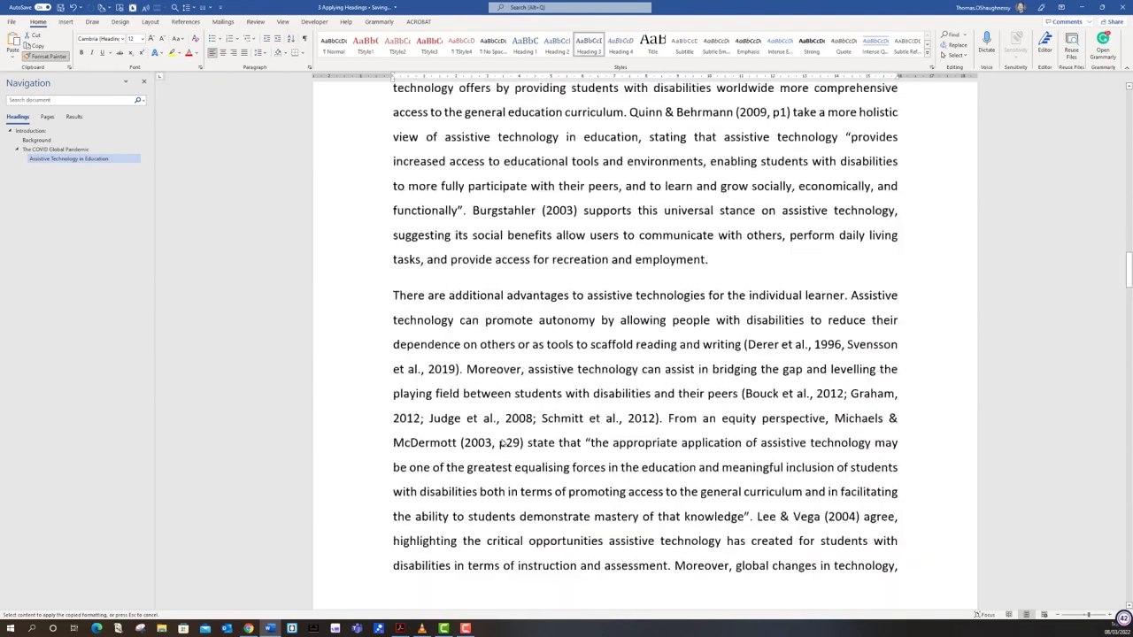
scroll(501, 443, "down", 9)
left_click_drag(679, 143, 506, 145)
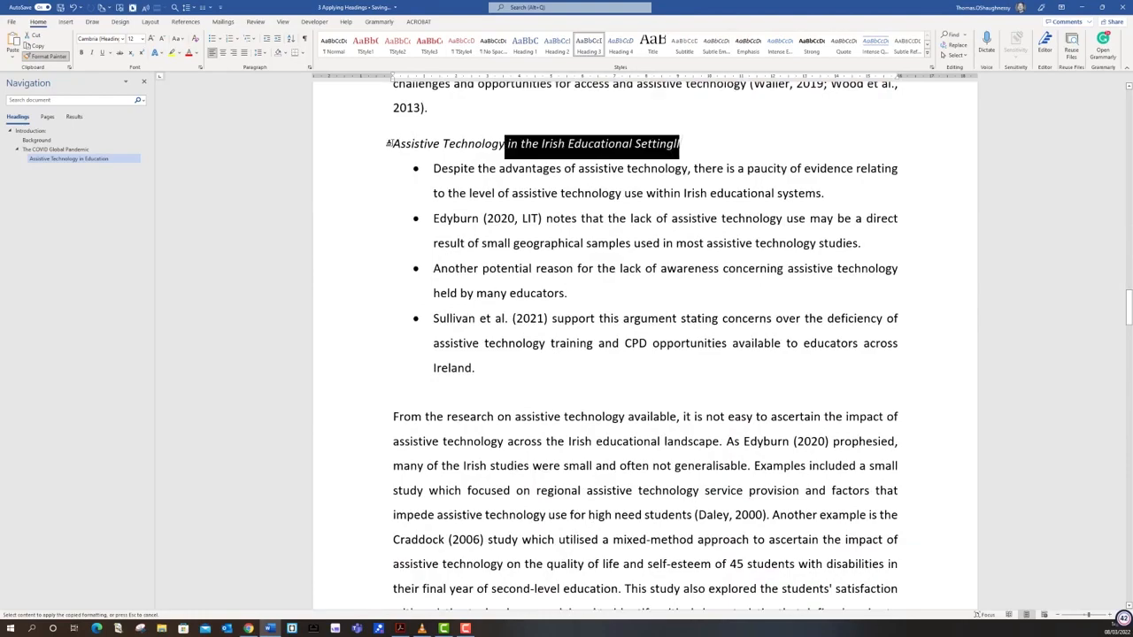
left_click_drag(388, 143, 388, 143)
scroll(472, 475, "down", 12)
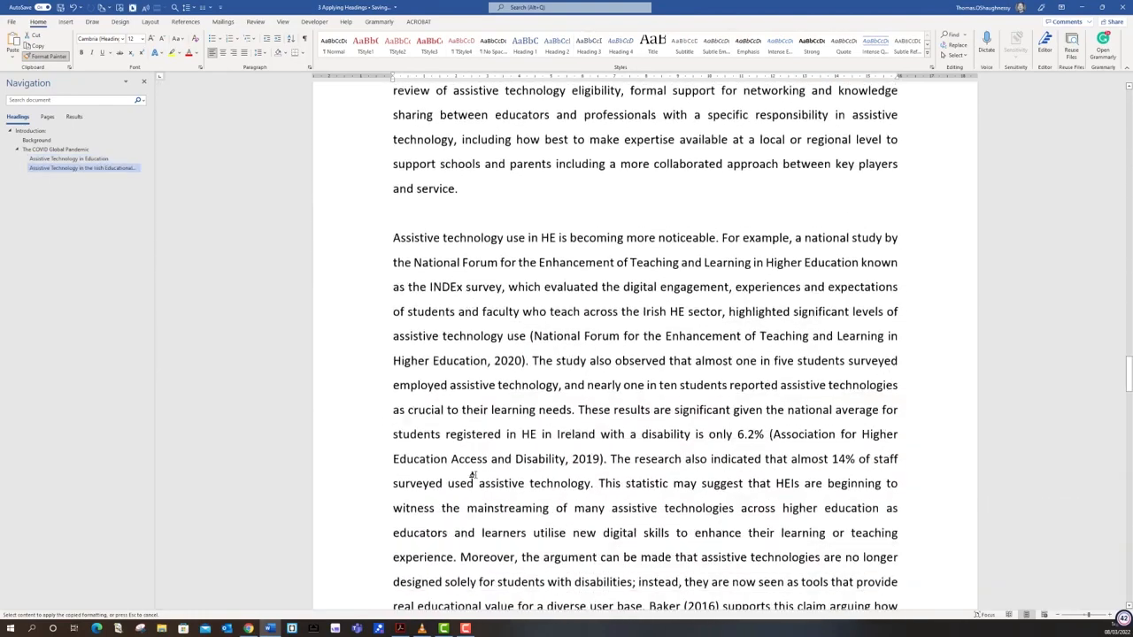
scroll(471, 475, "down", 6)
left_click_drag(642, 172, 368, 173)
scroll(648, 202, "down", 12)
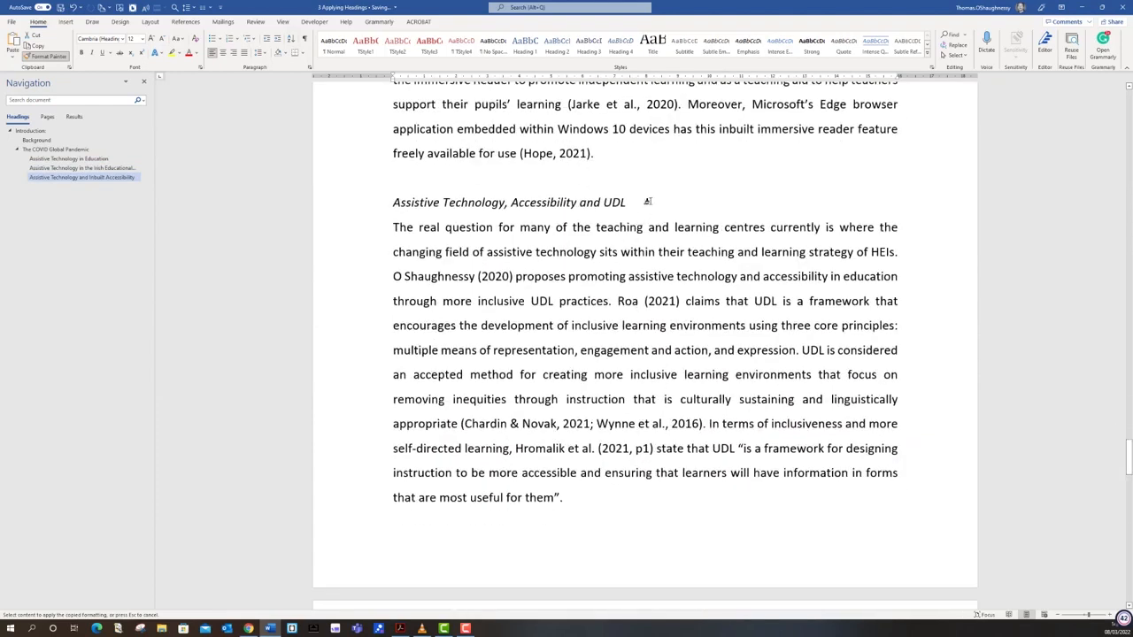
left_click_drag(648, 201, 297, 201)
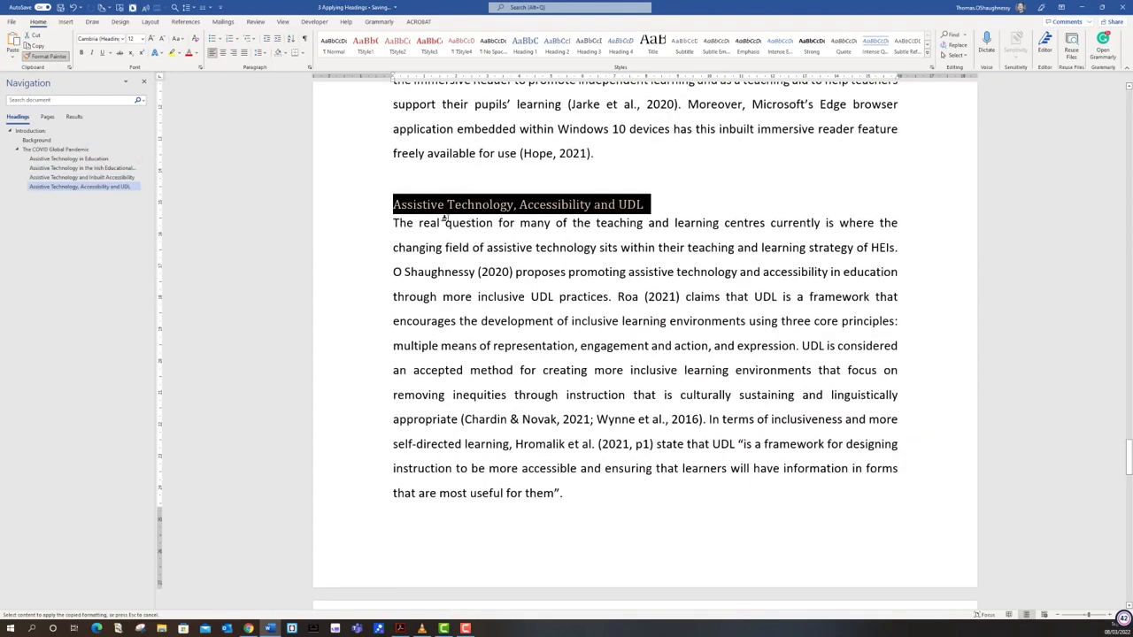
left_click(48, 56)
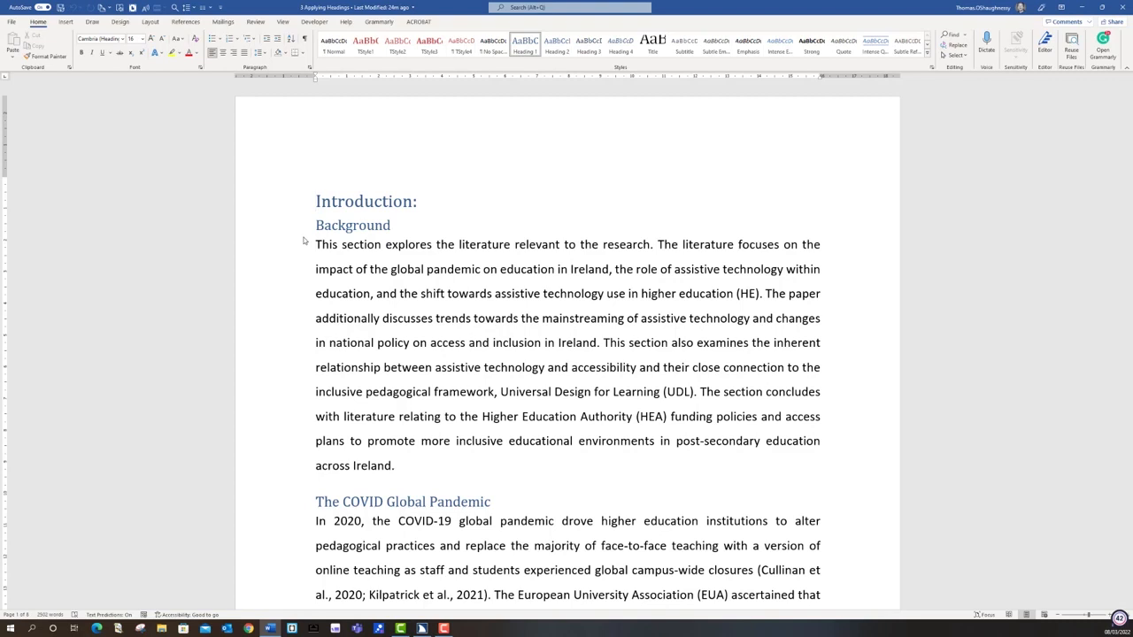
Step: Bring up the screen reader's heading list and move to the "Assistive Technology in Education" heading
key("alt+ctrl+h")
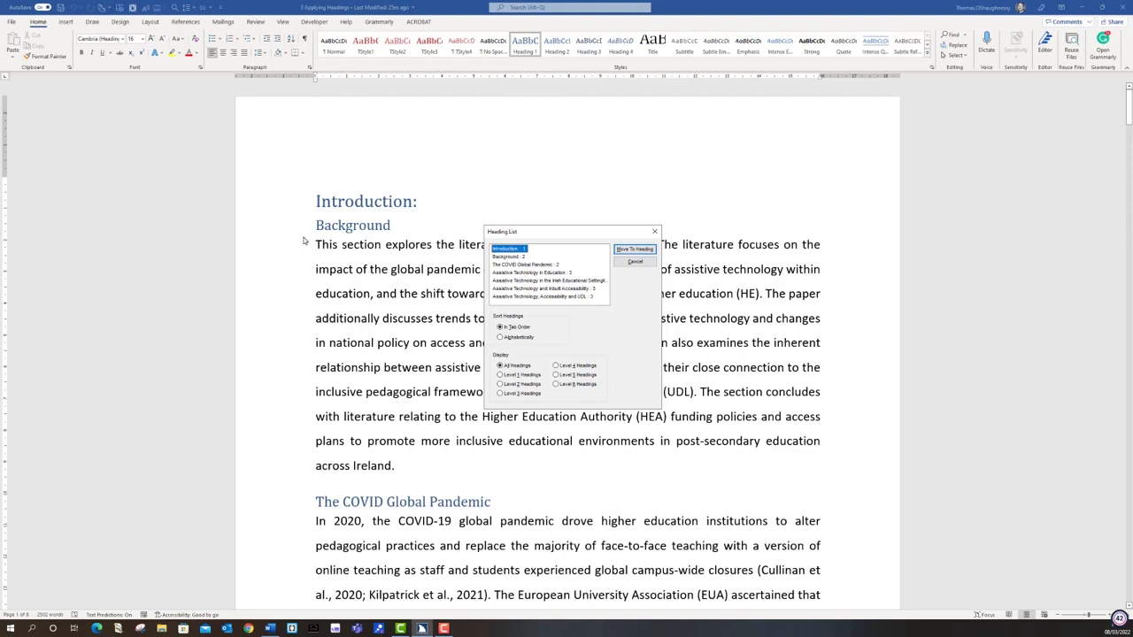
key("Down")
key("Down")
key("Down")
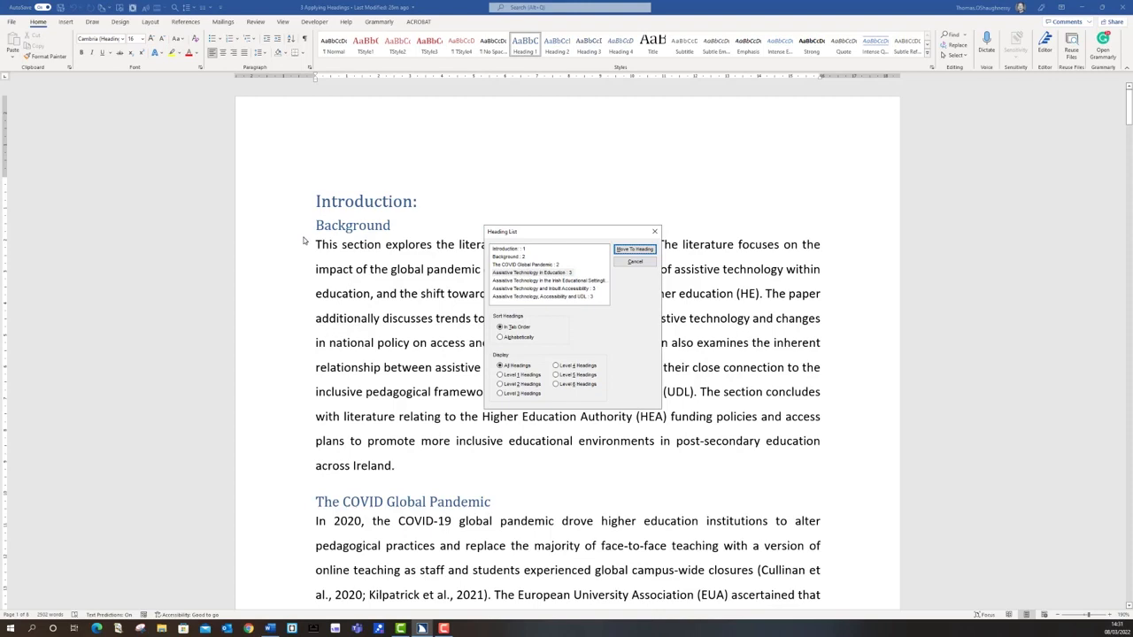
key("Return")
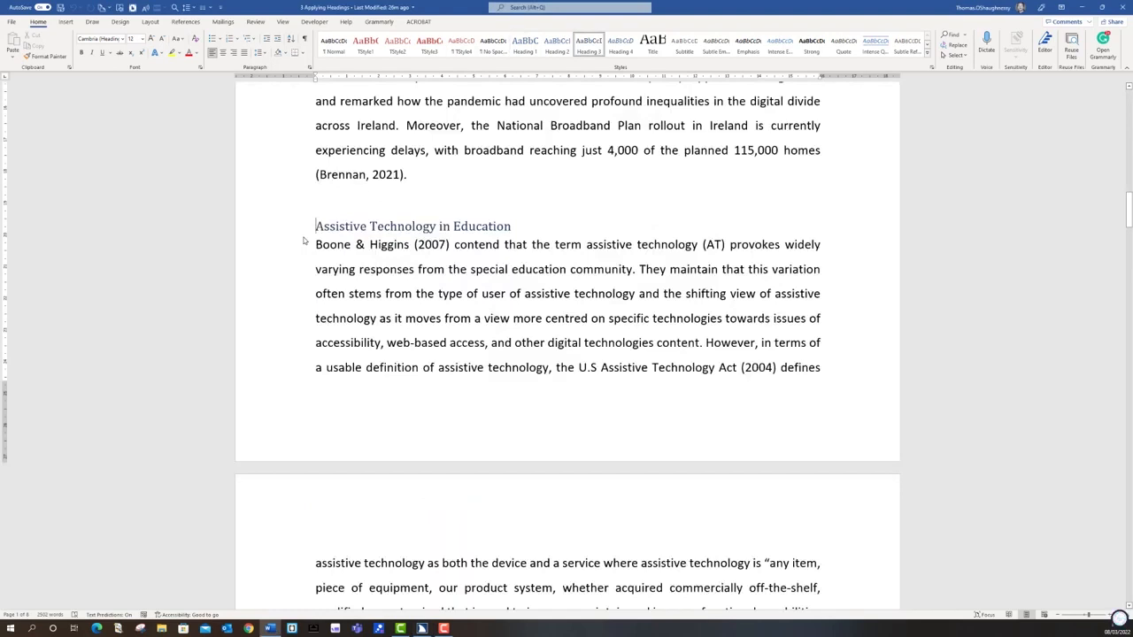
key("ctrl")
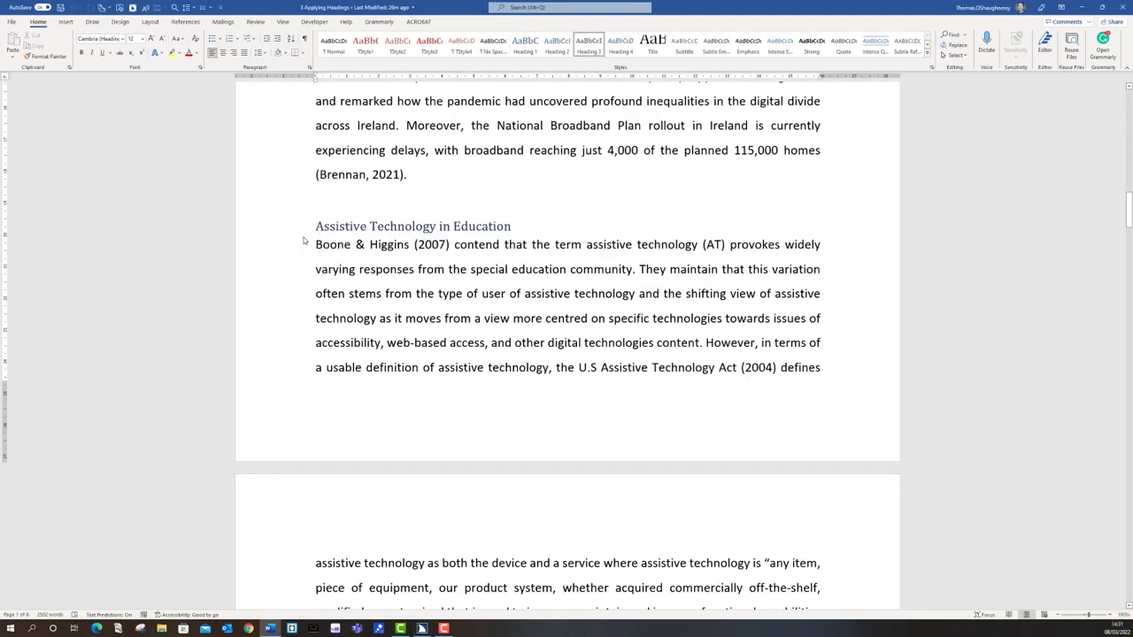